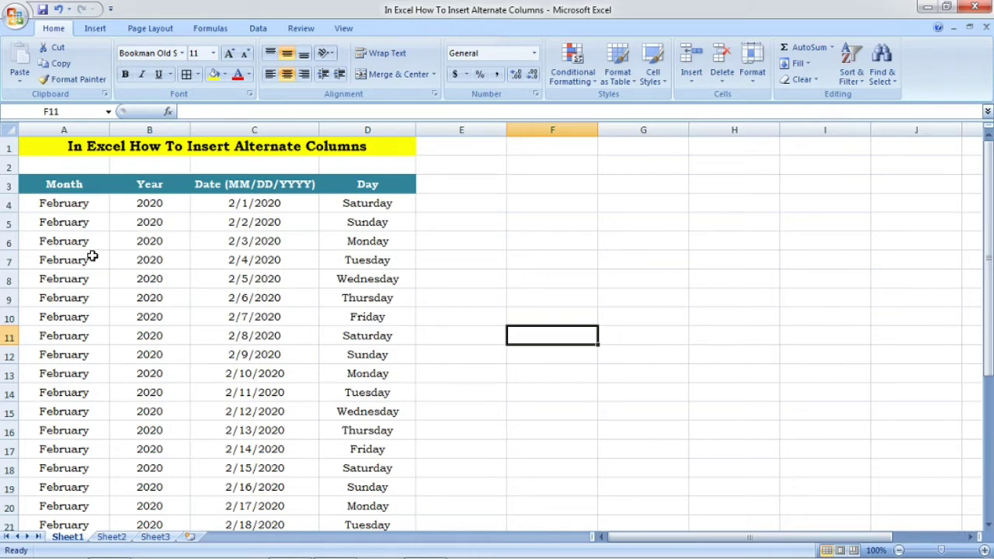
- Review the Month, Date and Day columns from the first entry down to 2/29/2020
{"action": "left_click", "coordinate": [80, 184]}
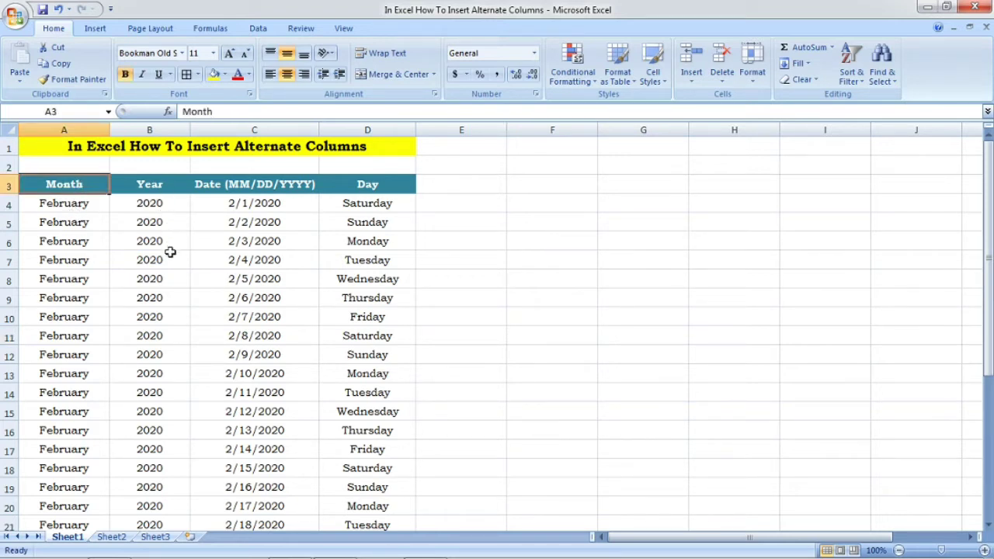
{"action": "left_click", "coordinate": [241, 190]}
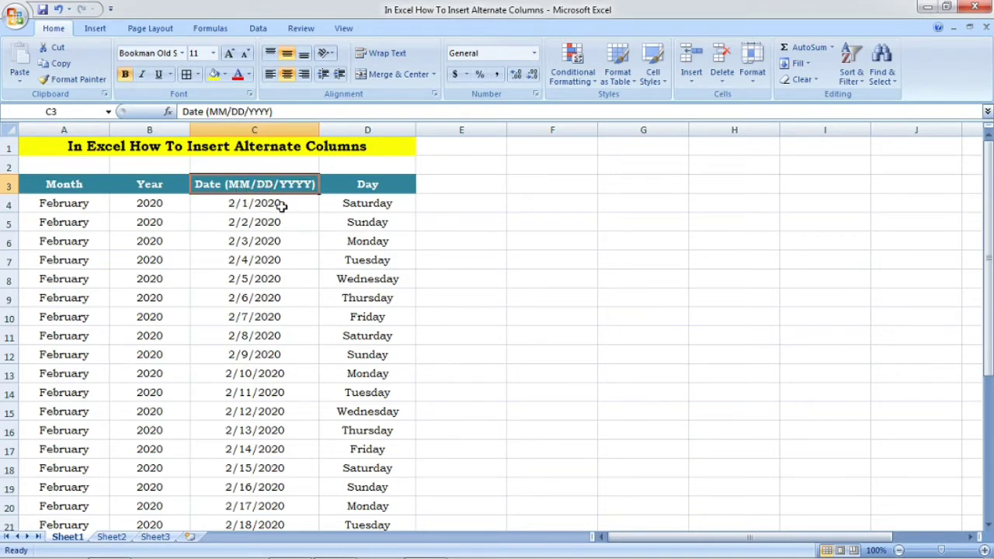
{"action": "left_click", "coordinate": [366, 186]}
{"action": "left_click", "coordinate": [373, 204]}
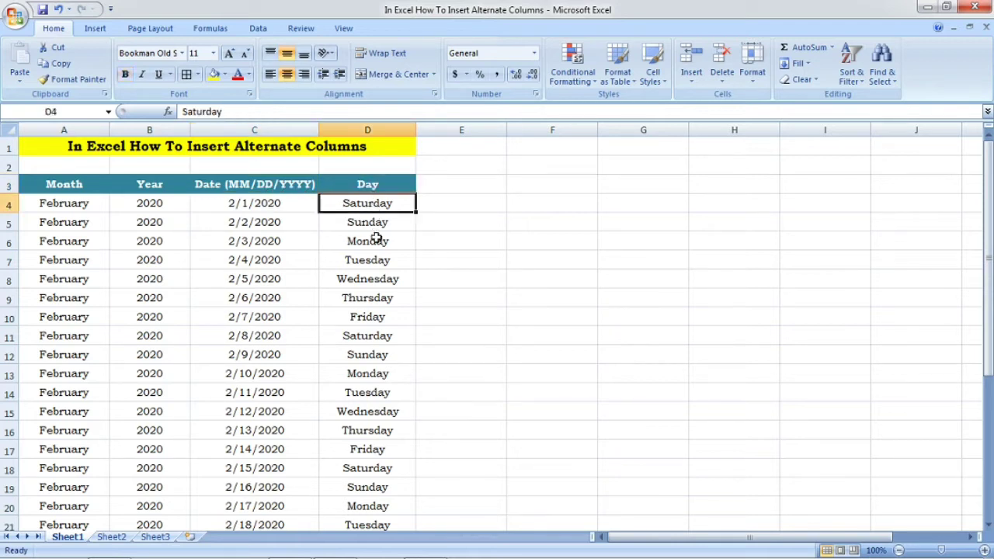
{"action": "left_click", "coordinate": [280, 205]}
{"action": "left_click", "coordinate": [355, 202]}
{"action": "left_click_drag", "start_coordinate": [987, 254], "coordinate": [987, 394]}
{"action": "left_click", "coordinate": [309, 506]}
{"action": "left_click", "coordinate": [355, 504]}
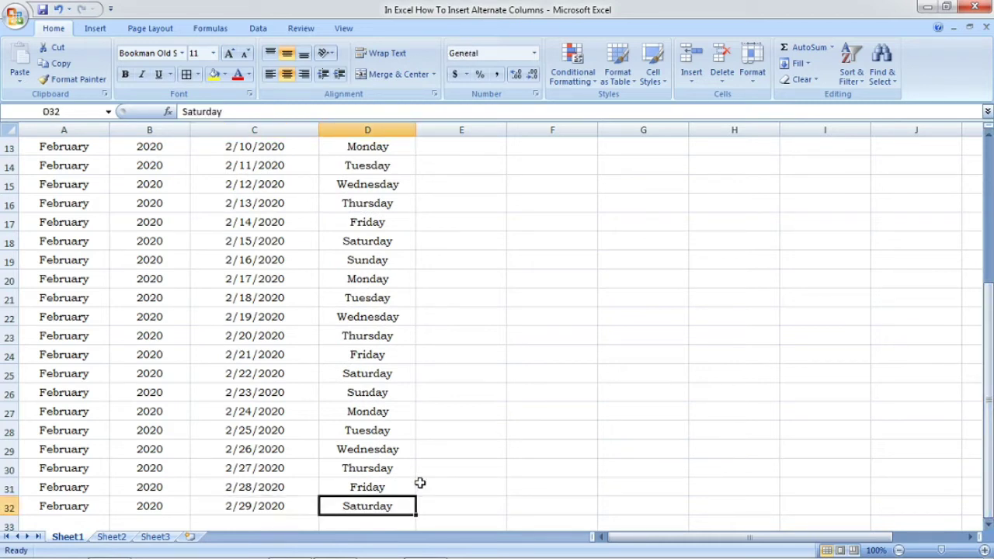
{"action": "left_click_drag", "start_coordinate": [989, 372], "coordinate": [991, 202]}
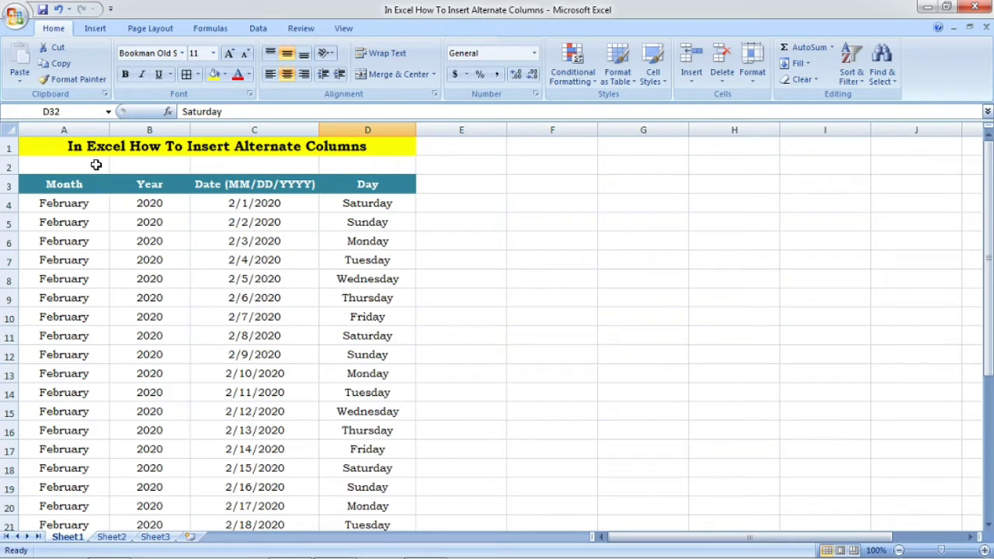
- Enter 1 in A2 and 2 in B2, then fill the series to 4 in D2
{"action": "left_click", "coordinate": [96, 164]}
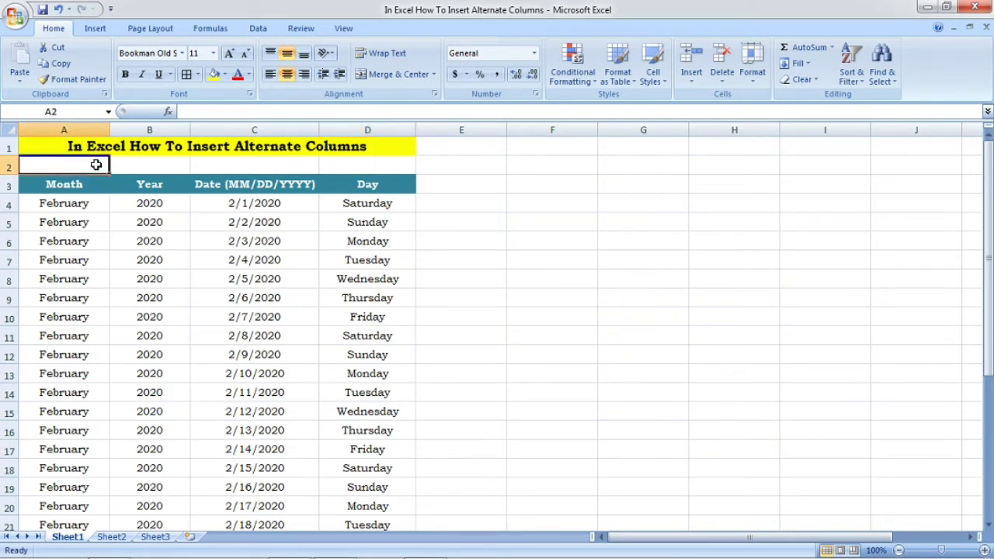
{"action": "left_click", "coordinate": [10, 167]}
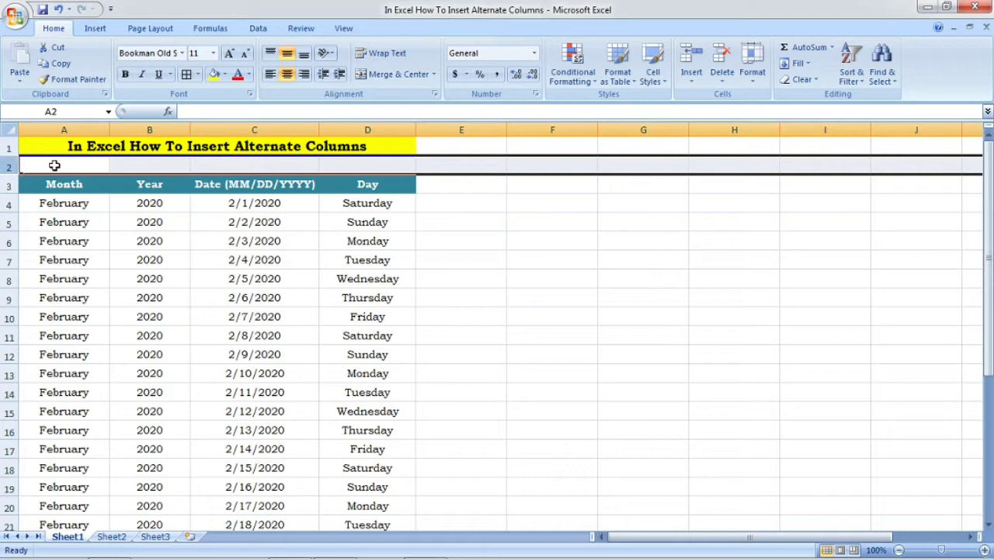
{"action": "left_click", "coordinate": [54, 165]}
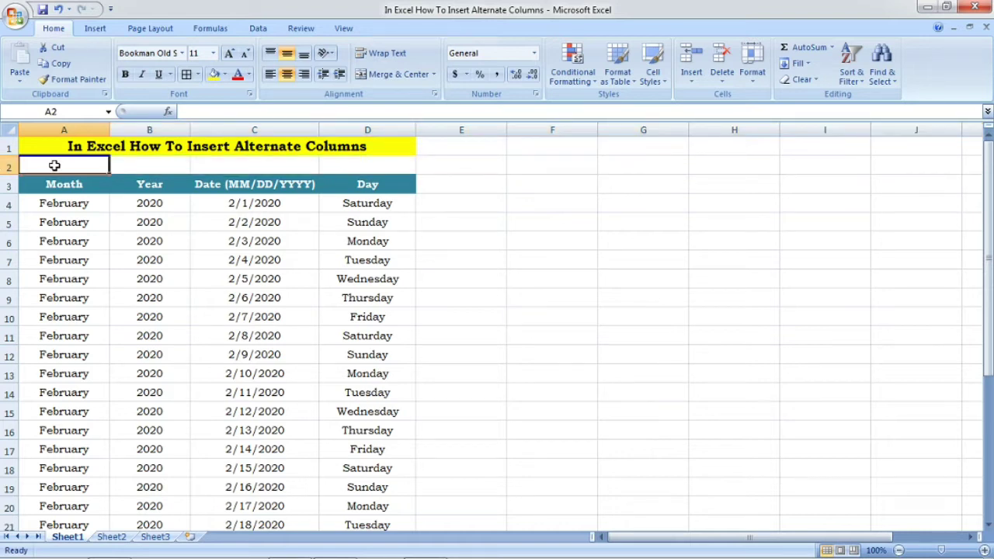
{"action": "type", "text": "1"}
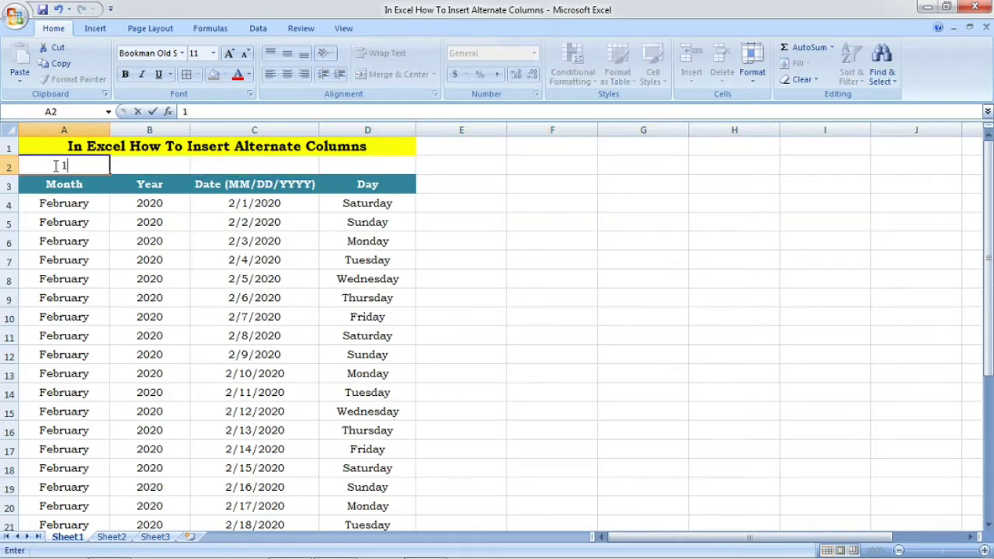
{"action": "left_click", "coordinate": [131, 163]}
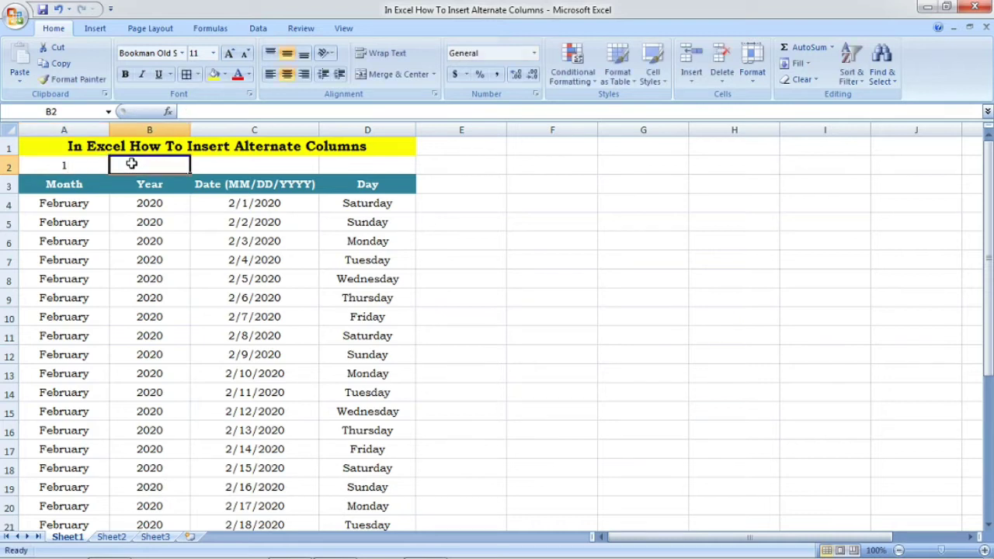
{"action": "type", "text": "2"}
{"action": "left_click_drag", "start_coordinate": [87, 162], "coordinate": [146, 164]}
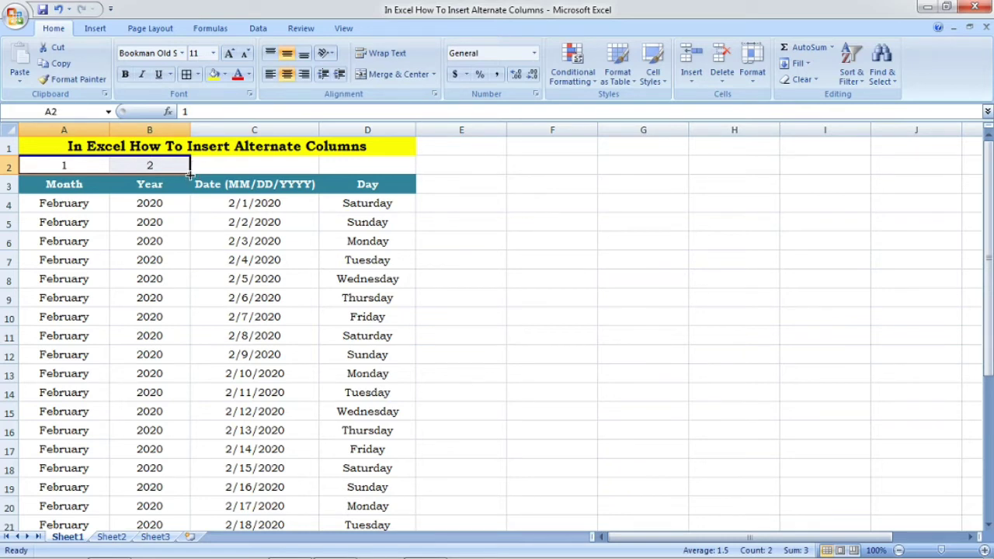
{"action": "left_click_drag", "start_coordinate": [189, 176], "coordinate": [258, 169]}
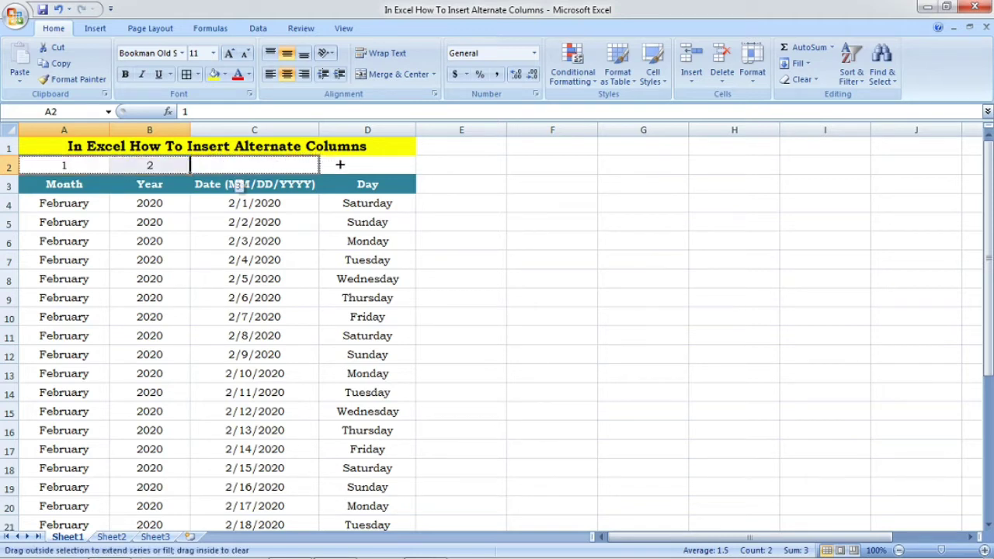
{"action": "left_click_drag", "start_coordinate": [353, 169], "coordinate": [372, 168]}
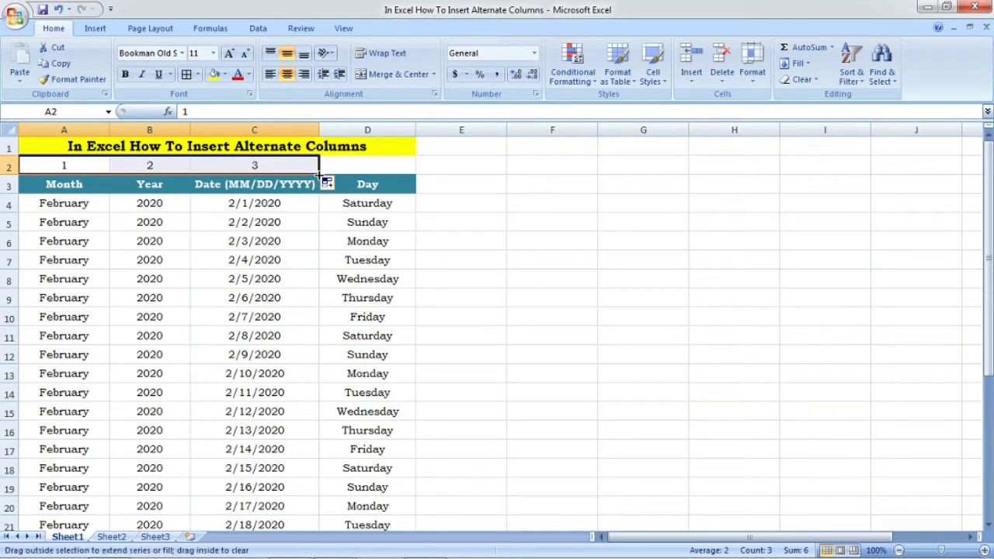
{"action": "left_click", "coordinate": [373, 168]}
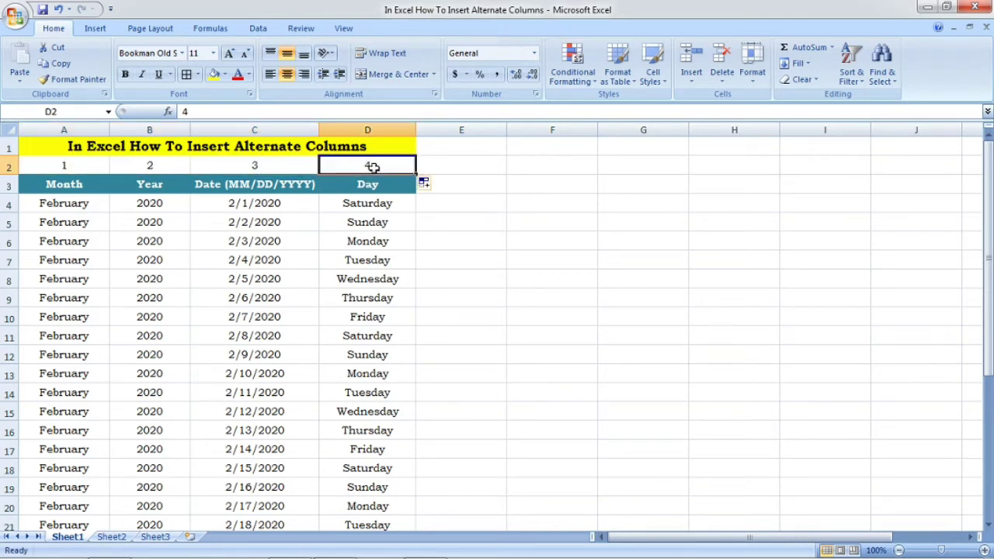
{"action": "left_click_drag", "start_coordinate": [105, 165], "coordinate": [340, 165]}
- Copy the numbers 1–4 from A2:D2 and paste them into E2:H2
{"action": "key", "text": "ctrl+c"}
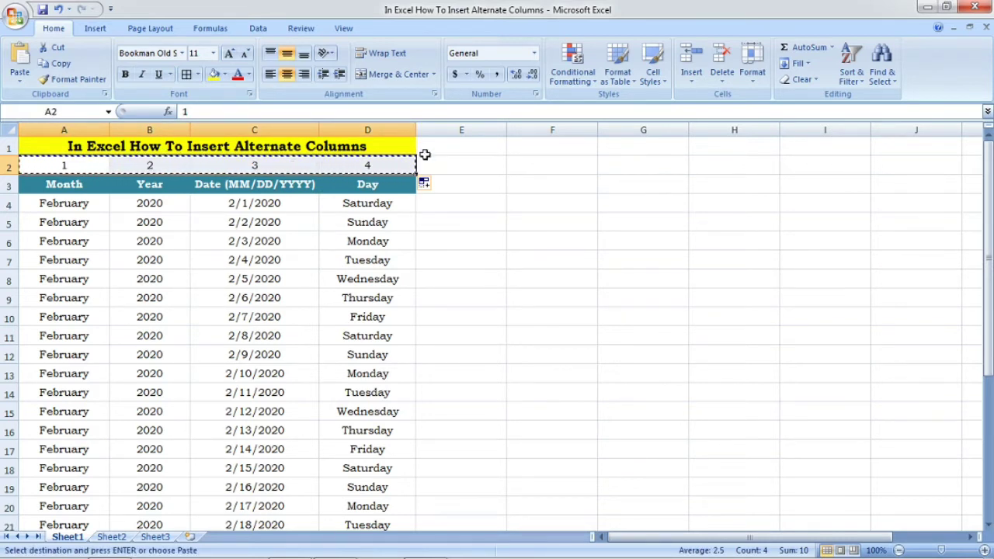
{"action": "left_click", "coordinate": [479, 169]}
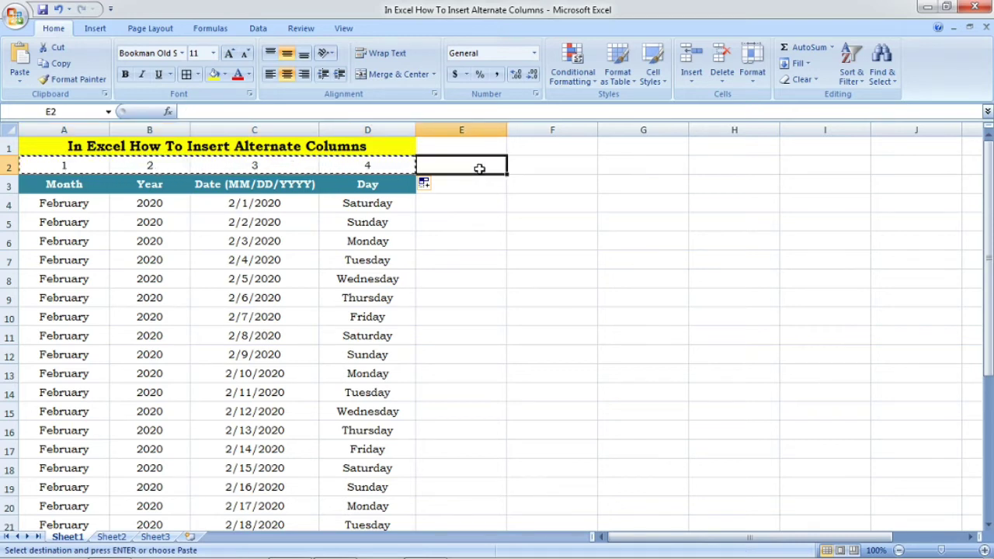
{"action": "right_click", "coordinate": [479, 168]}
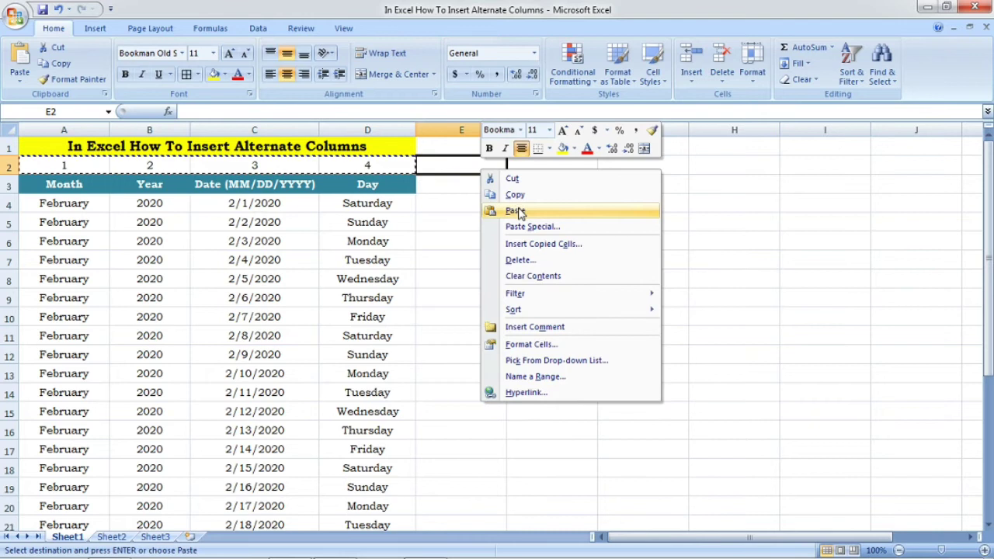
{"action": "left_click", "coordinate": [516, 212]}
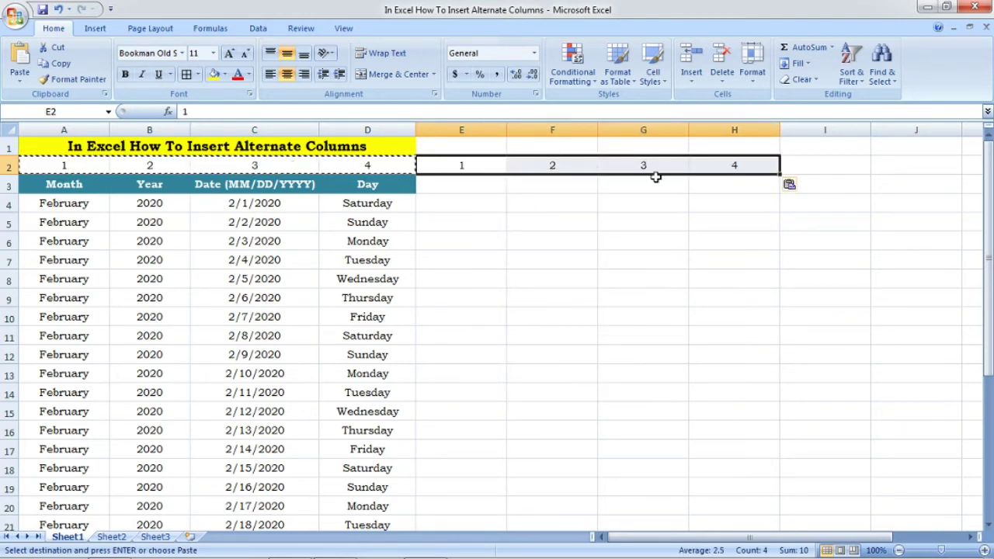
- Check the empty cells beneath the pasted numbers and return to cell A2
{"action": "left_click", "coordinate": [658, 179]}
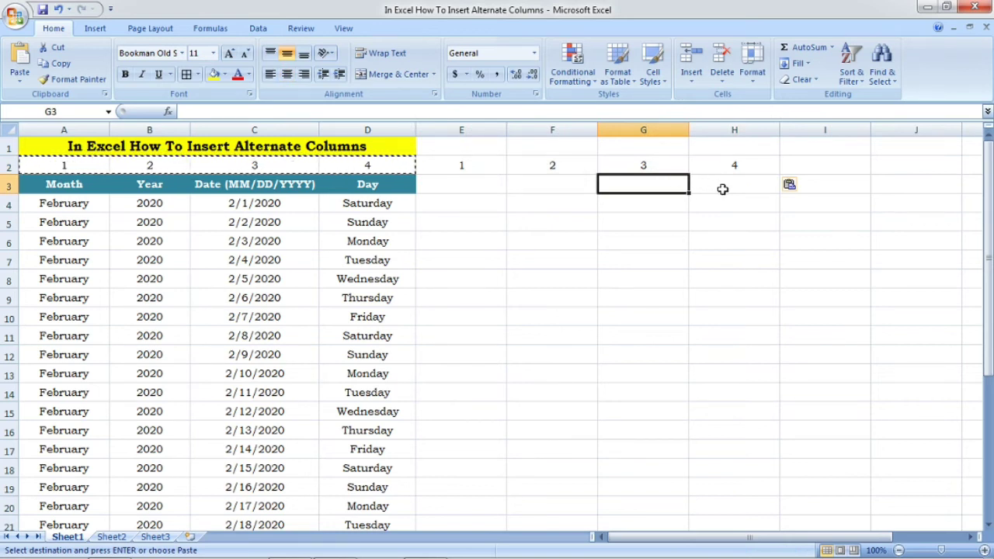
{"action": "left_click", "coordinate": [722, 189]}
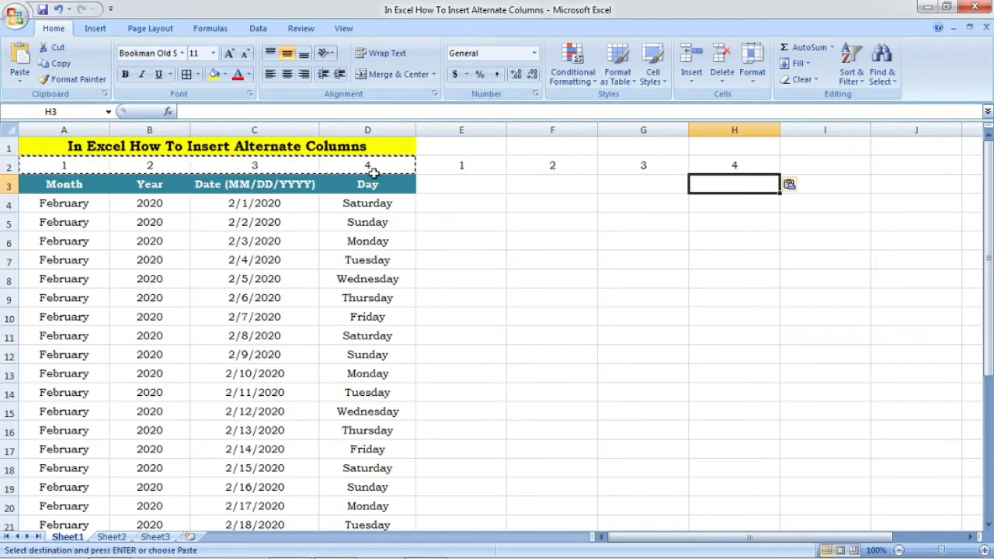
{"action": "left_click", "coordinate": [76, 164]}
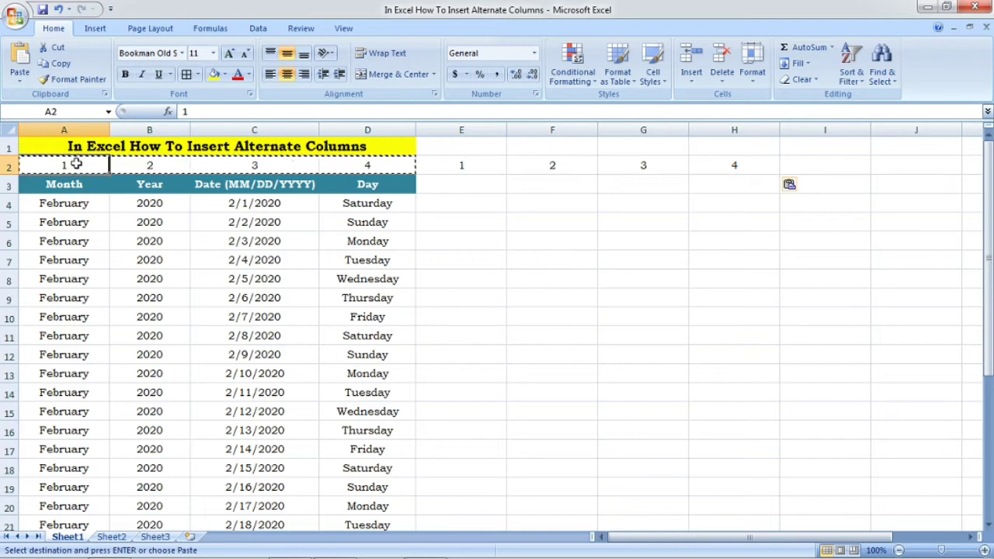
- Select A2 through H32, covering the helper number row and the February table
{"action": "mouse_move", "coordinate": [76, 164]}
{"action": "left_mouse_down"}
{"action": "mouse_move", "coordinate": [657, 202]}
{"action": "mouse_move", "coordinate": [727, 381]}
{"action": "mouse_move", "coordinate": [732, 553]}
{"action": "mouse_move", "coordinate": [731, 497]}
{"action": "left_mouse_up"}
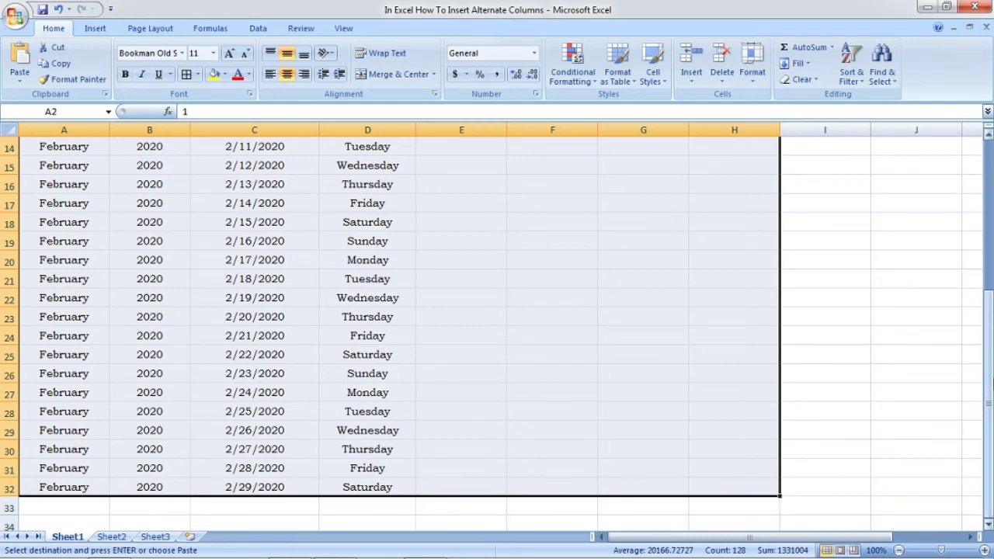
{"action": "left_click_drag", "start_coordinate": [988, 381], "coordinate": [988, 233]}
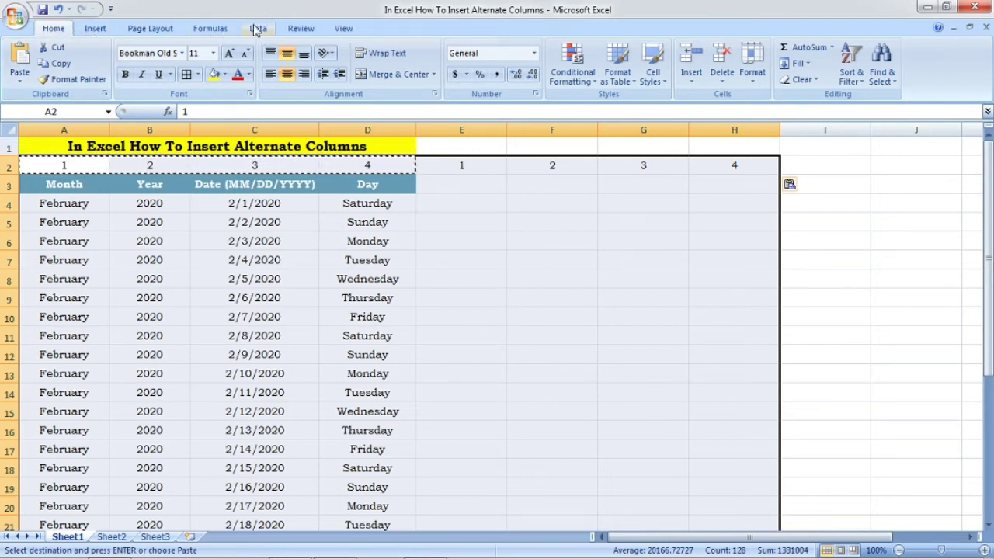
- Open the Data tab's Sort dialog and switch its orientation to Sort left to right
{"action": "left_click", "coordinate": [258, 31]}
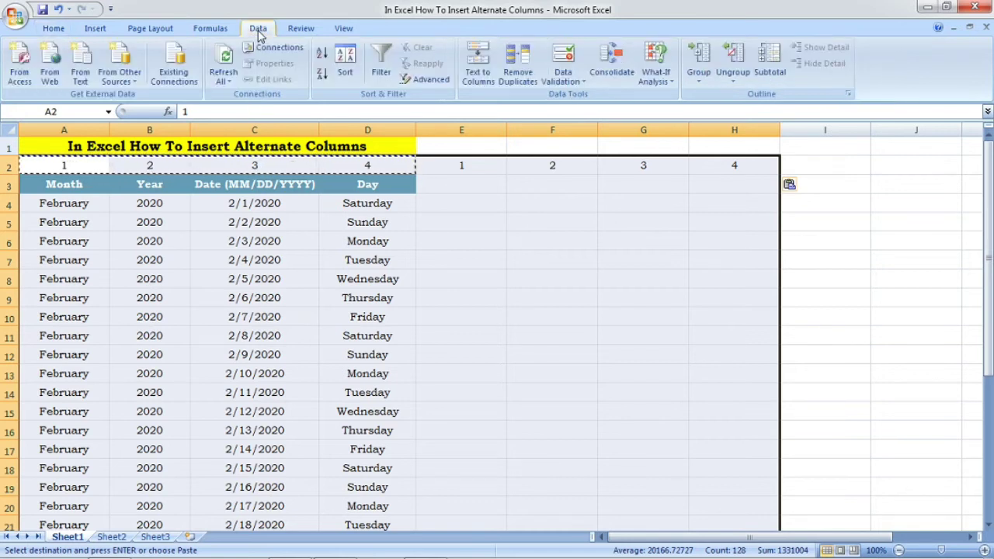
{"action": "left_click", "coordinate": [346, 66]}
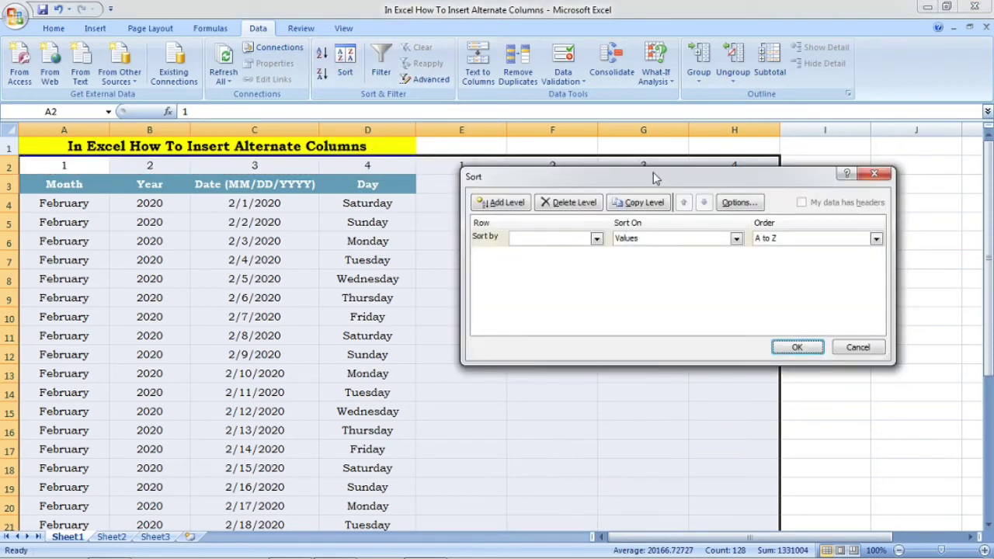
{"action": "left_click_drag", "start_coordinate": [666, 183], "coordinate": [668, 206]}
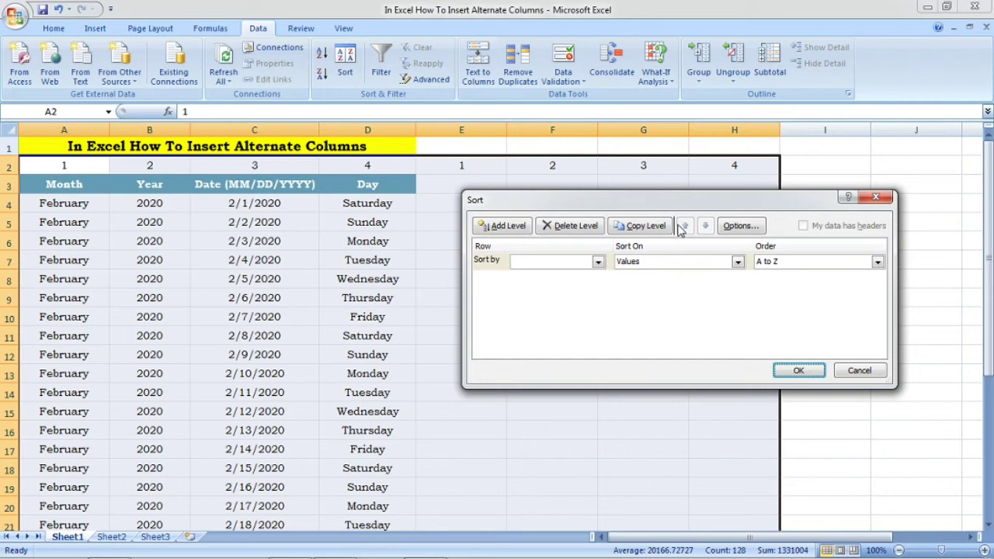
{"action": "left_click", "coordinate": [744, 227]}
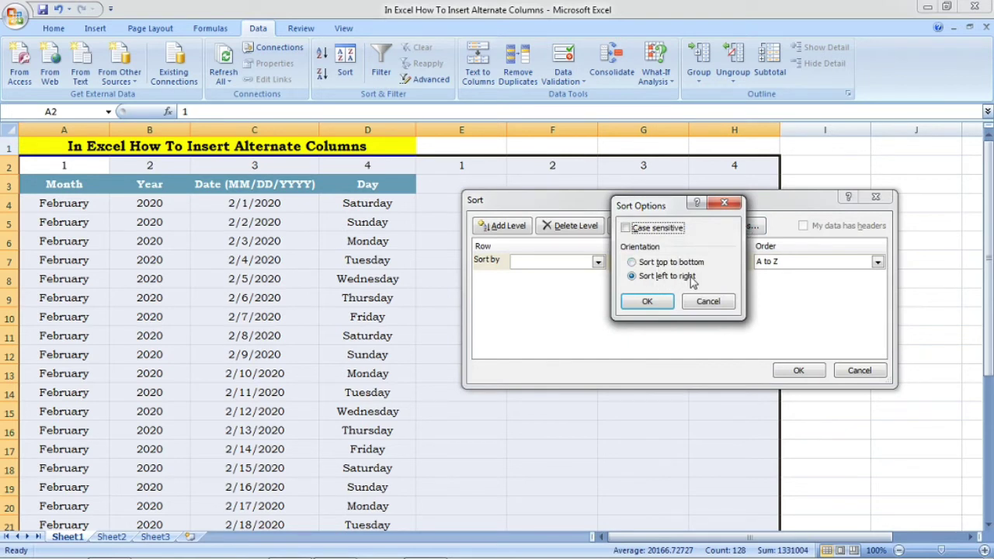
{"action": "left_click", "coordinate": [631, 279]}
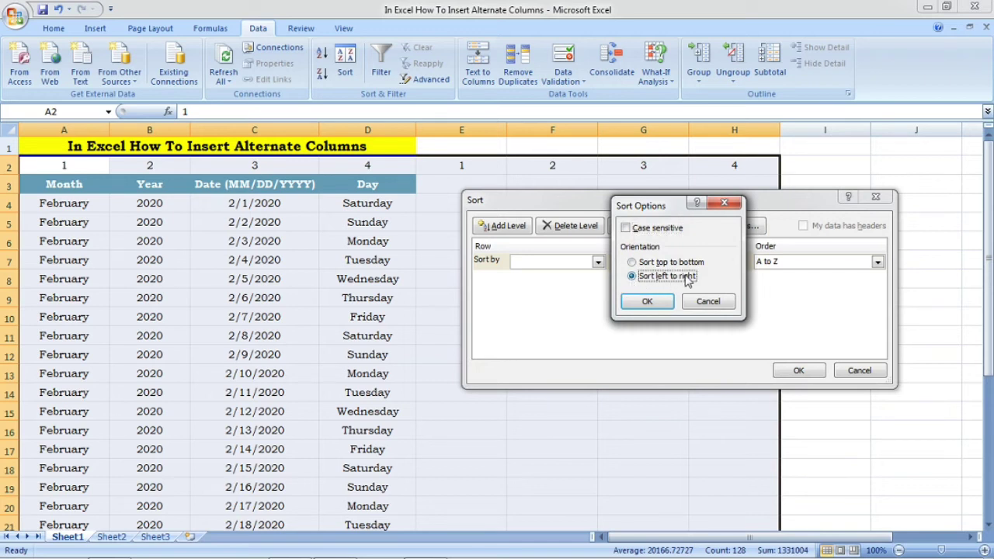
{"action": "left_click", "coordinate": [648, 303]}
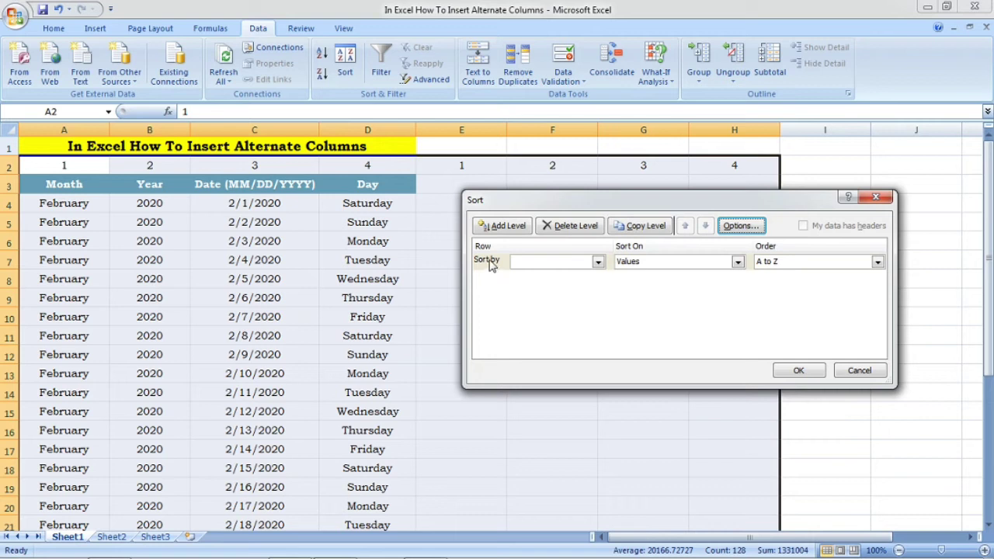
{"action": "left_click", "coordinate": [599, 262]}
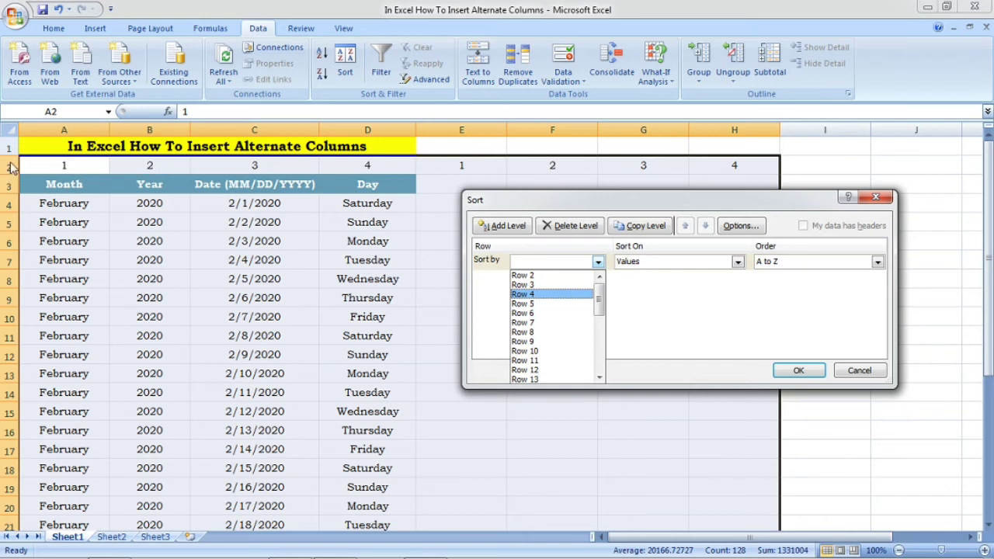
- Sort the columns by Row 2, smallest to largest, to interleave blank columns
{"action": "left_click", "coordinate": [547, 276]}
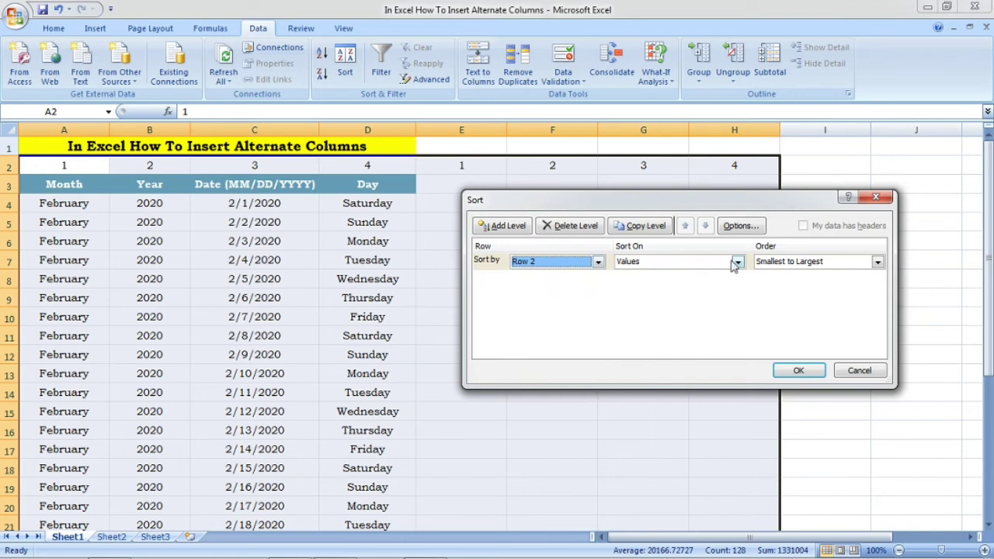
{"action": "left_click", "coordinate": [877, 264]}
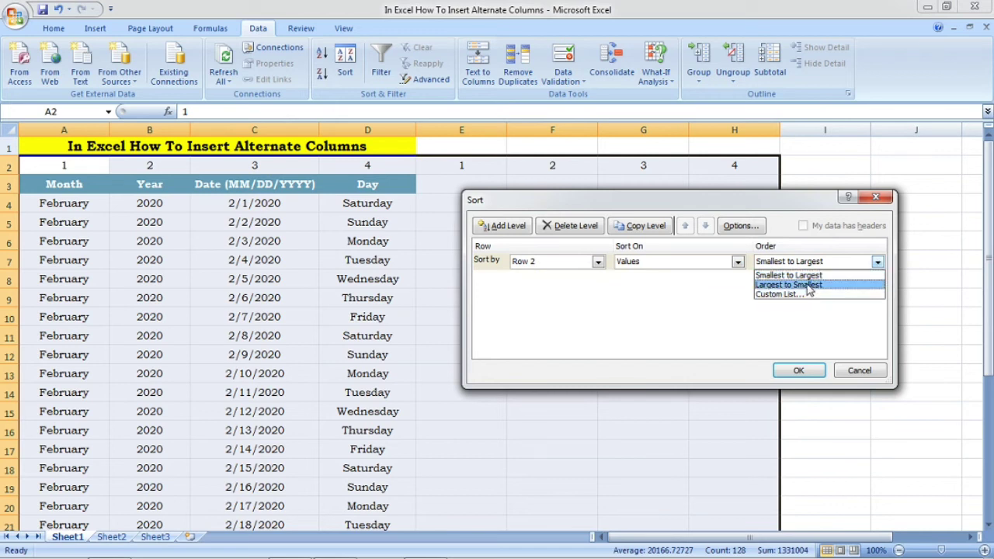
{"action": "left_click", "coordinate": [810, 278]}
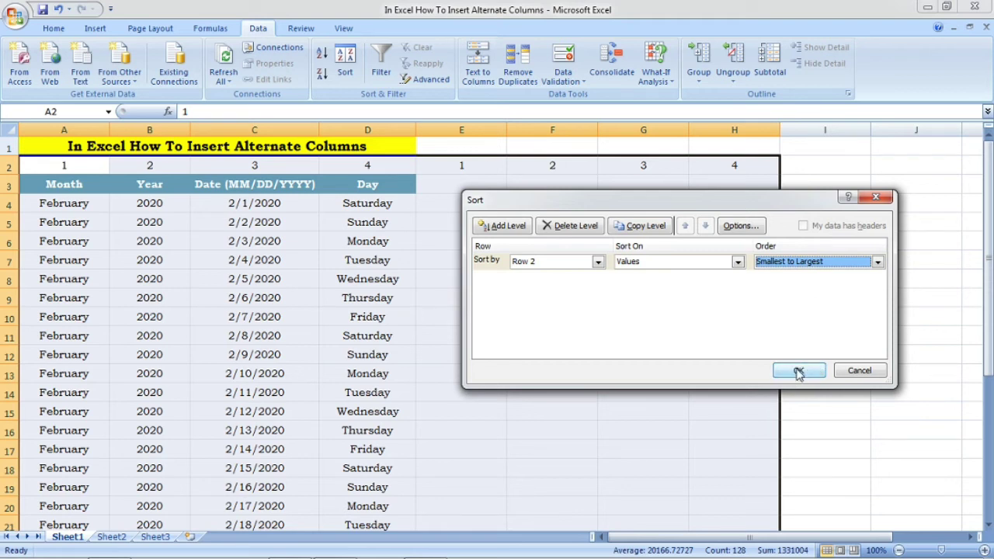
{"action": "left_click", "coordinate": [799, 373]}
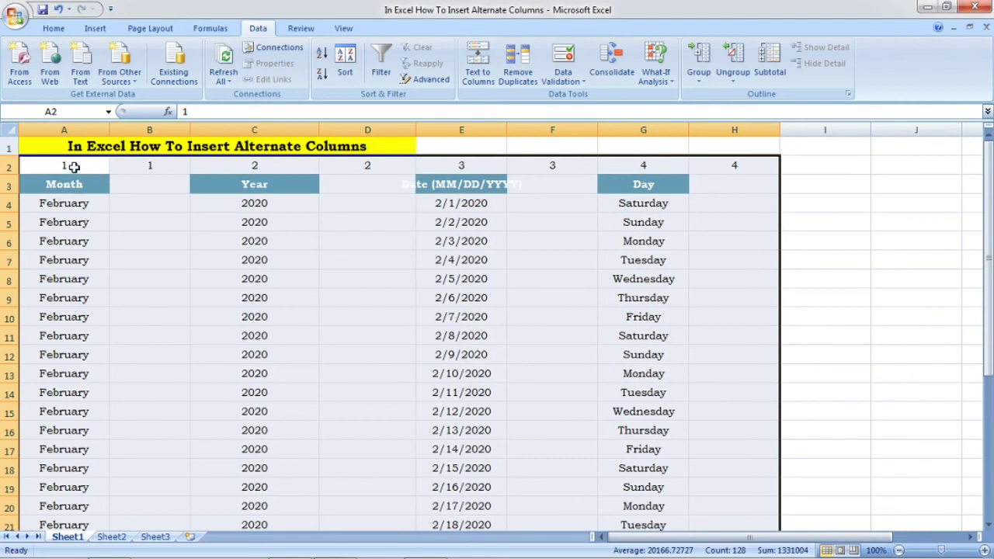
{"action": "left_click", "coordinate": [134, 124]}
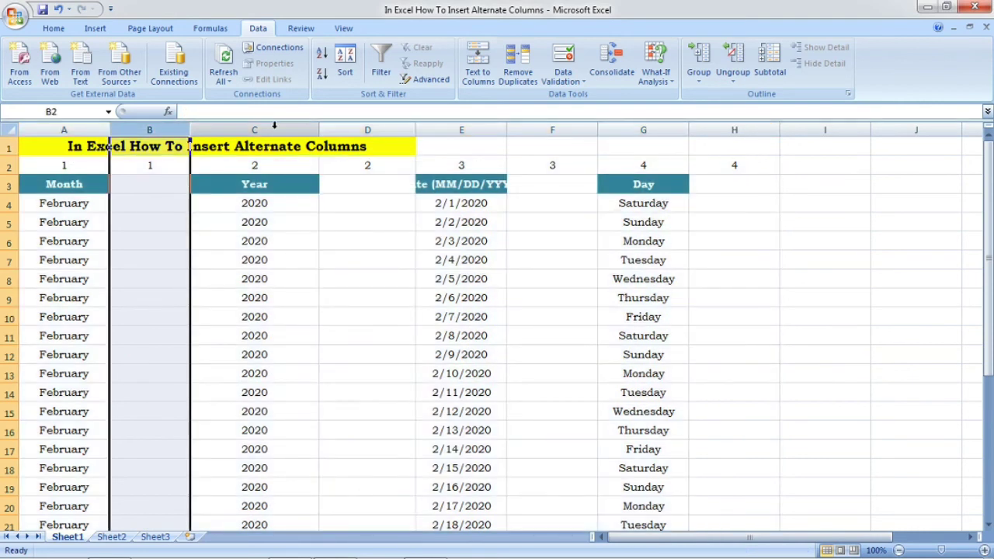
{"action": "left_click", "coordinate": [358, 131]}
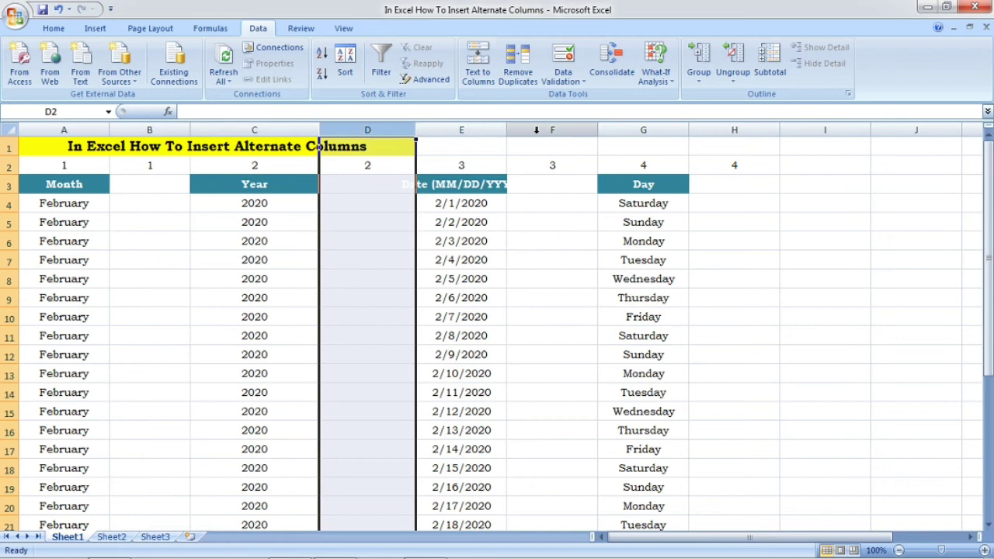
{"action": "left_click", "coordinate": [536, 130]}
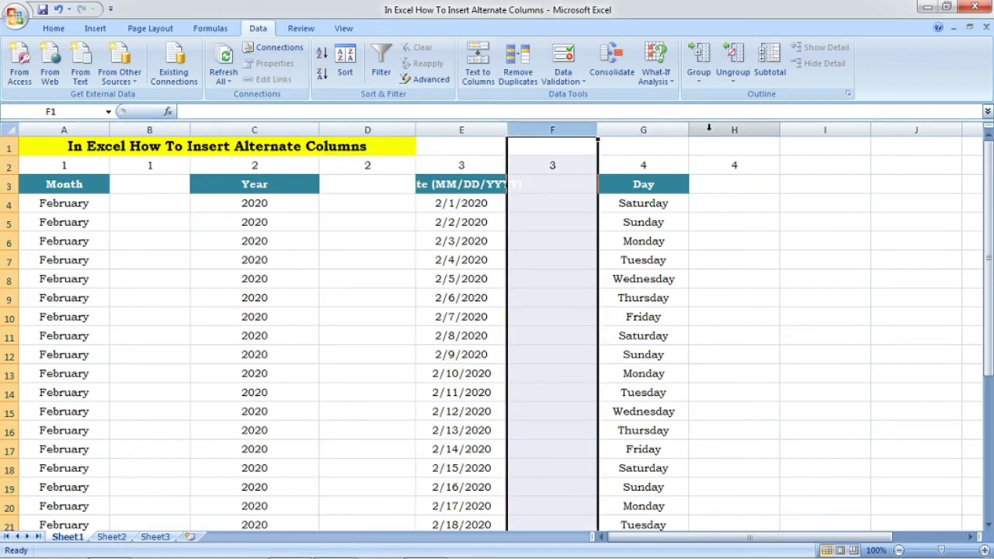
{"action": "left_click", "coordinate": [709, 127]}
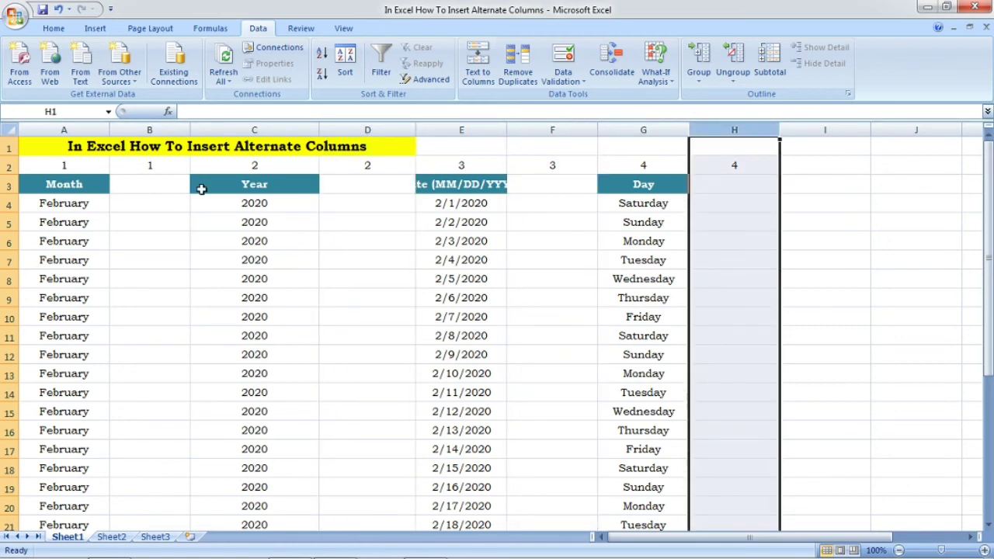
{"action": "left_click", "coordinate": [81, 167]}
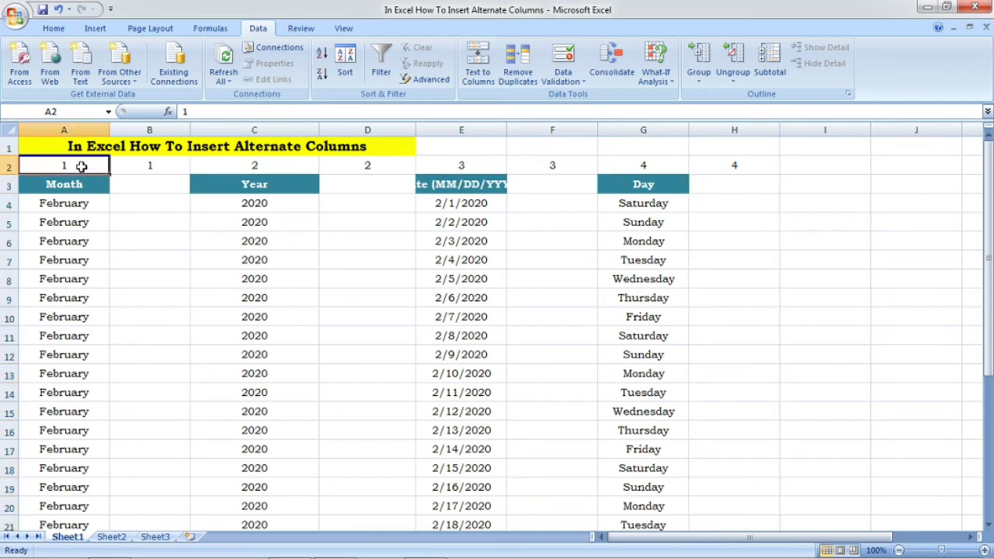
{"action": "left_click_drag", "start_coordinate": [81, 166], "coordinate": [708, 166]}
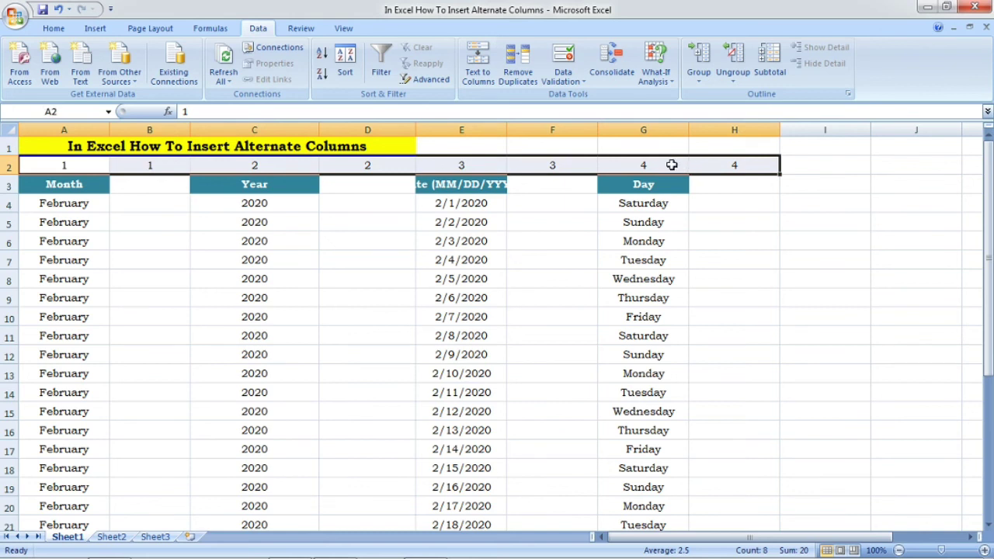
- Delete the helper number cells in row 2, shifting cells up
{"action": "right_click", "coordinate": [672, 165]}
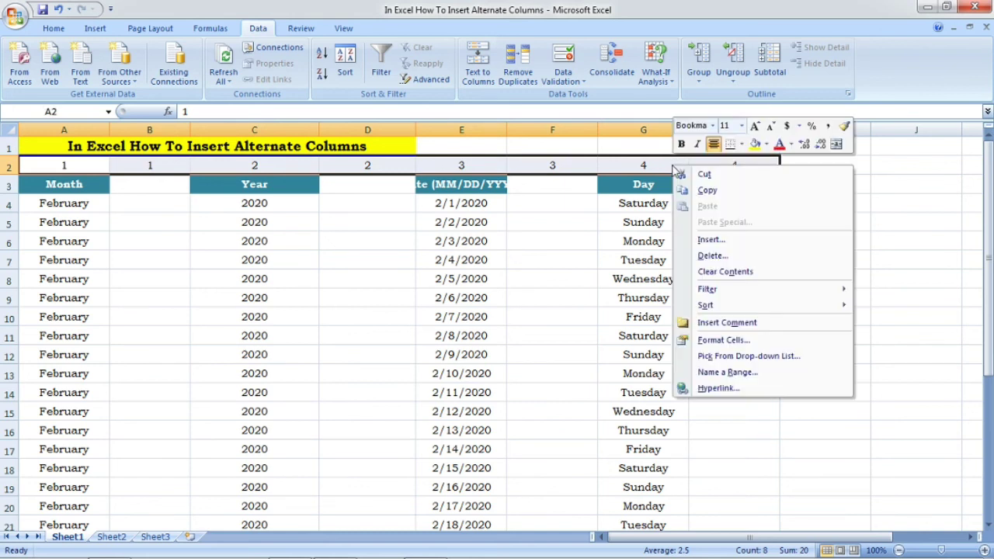
{"action": "left_click", "coordinate": [711, 256]}
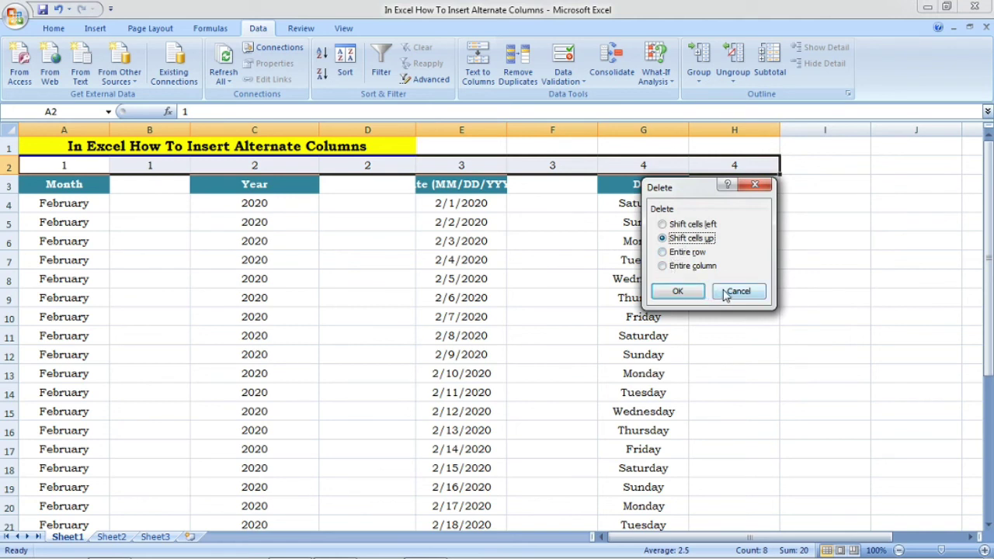
{"action": "left_click", "coordinate": [677, 291]}
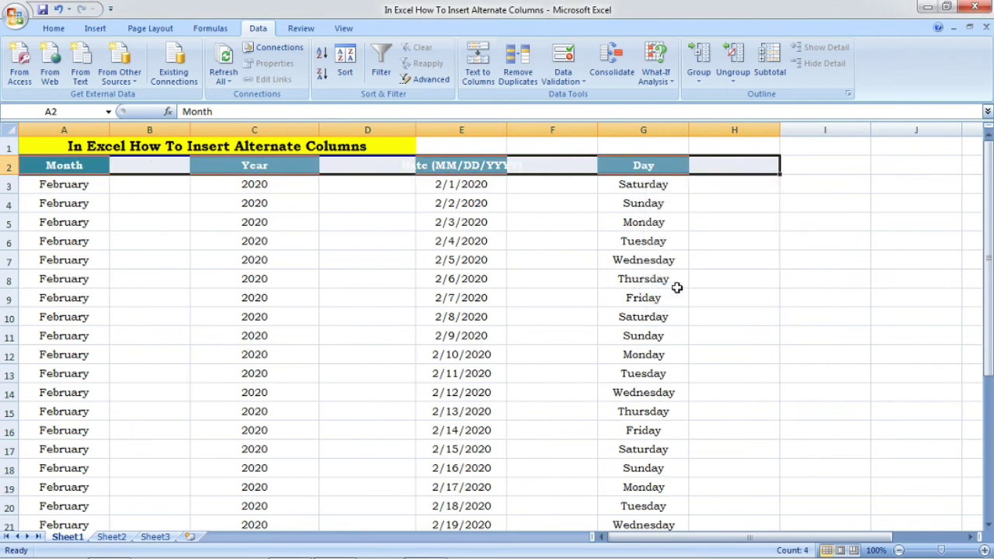
{"action": "left_click", "coordinate": [571, 296]}
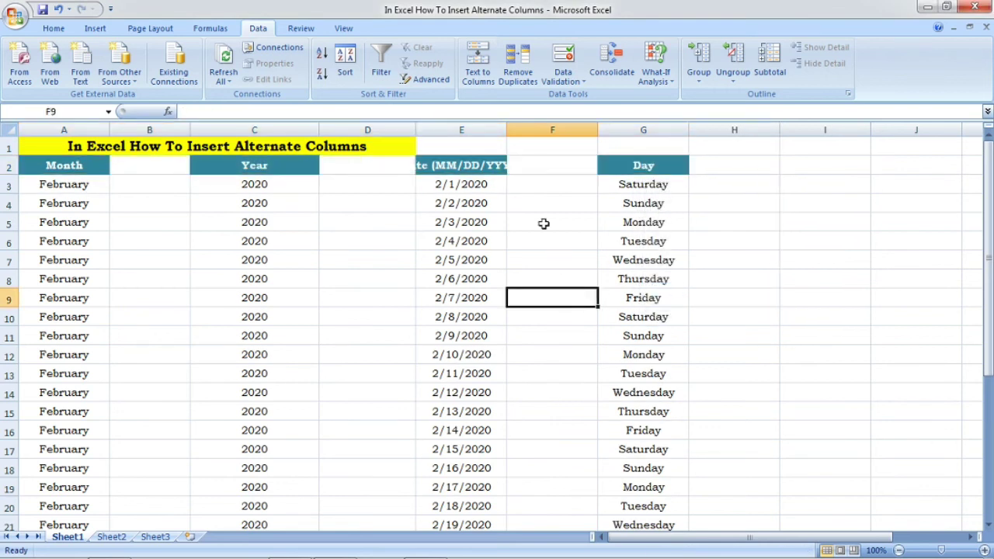
- Autofit column E to its Date (MM/DD/YYYY) header and check the alternating blank columns
{"action": "double_click", "coordinate": [506, 129]}
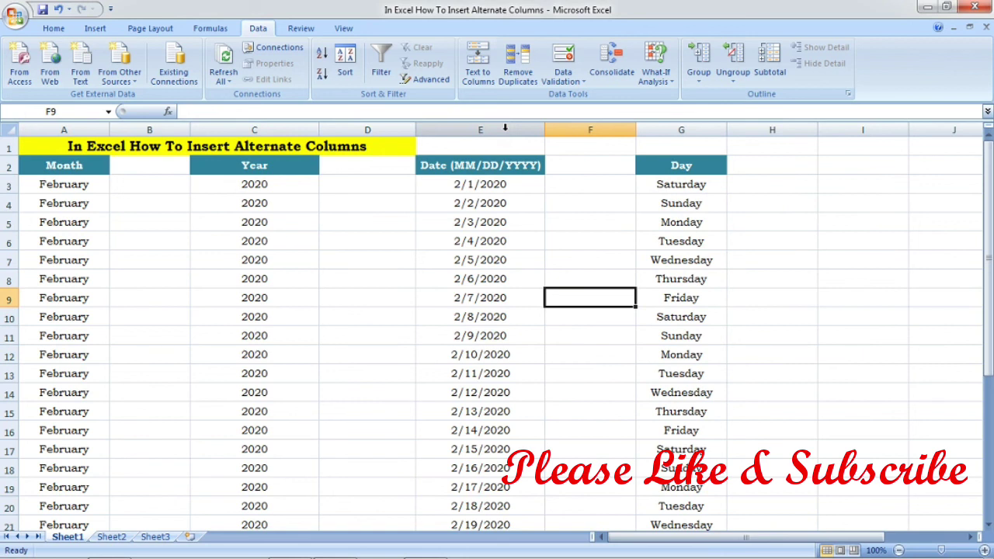
{"action": "left_click", "coordinate": [390, 129]}
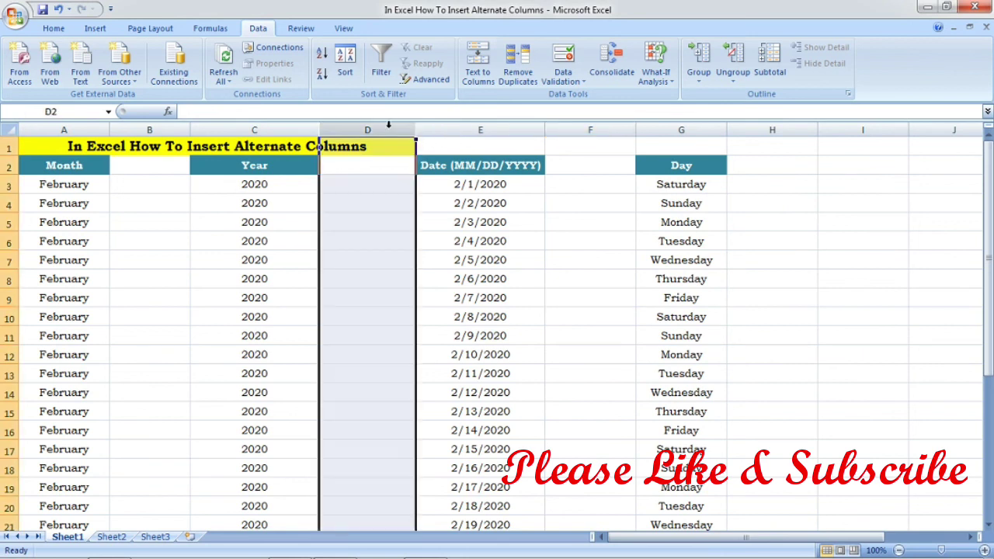
{"action": "left_click", "coordinate": [173, 130]}
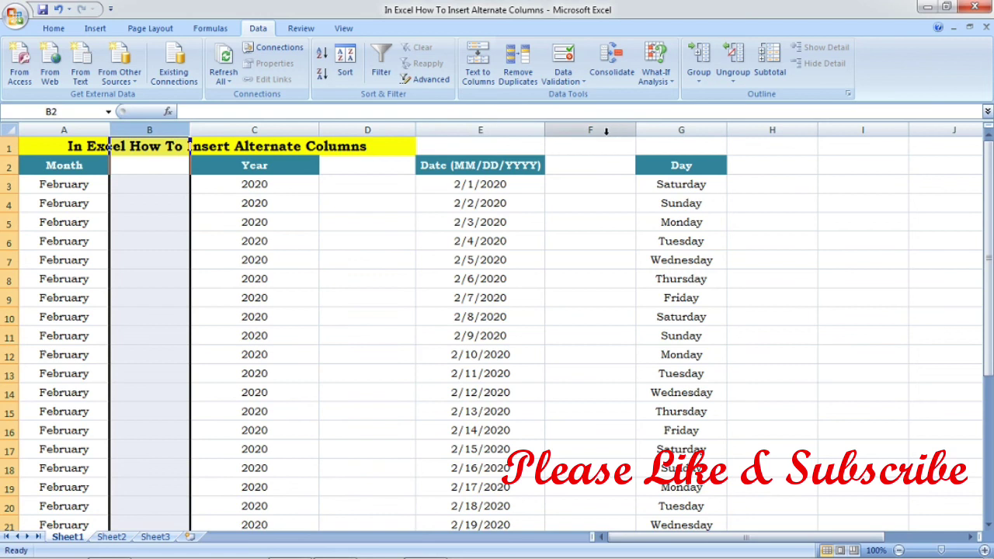
{"action": "left_click", "coordinate": [606, 130]}
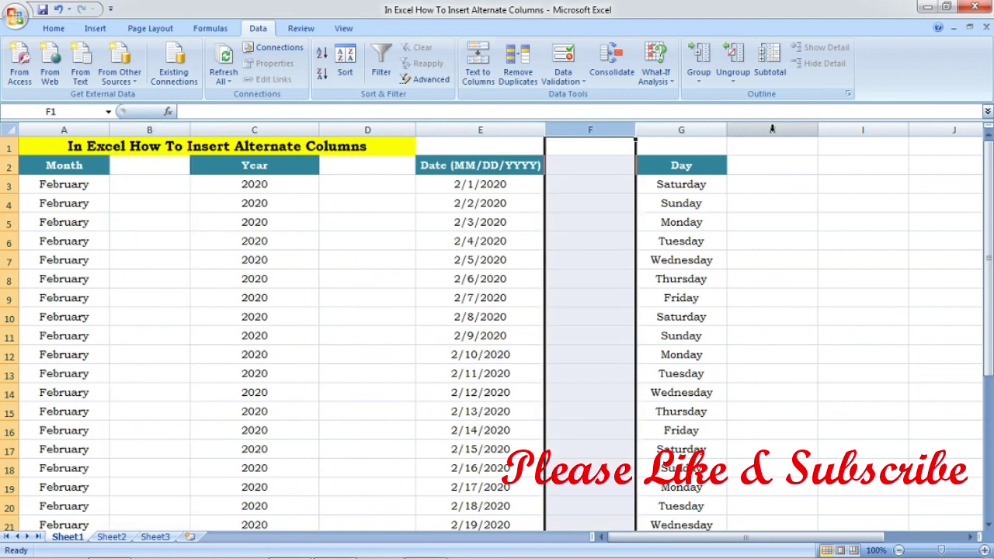
{"action": "left_click", "coordinate": [772, 129]}
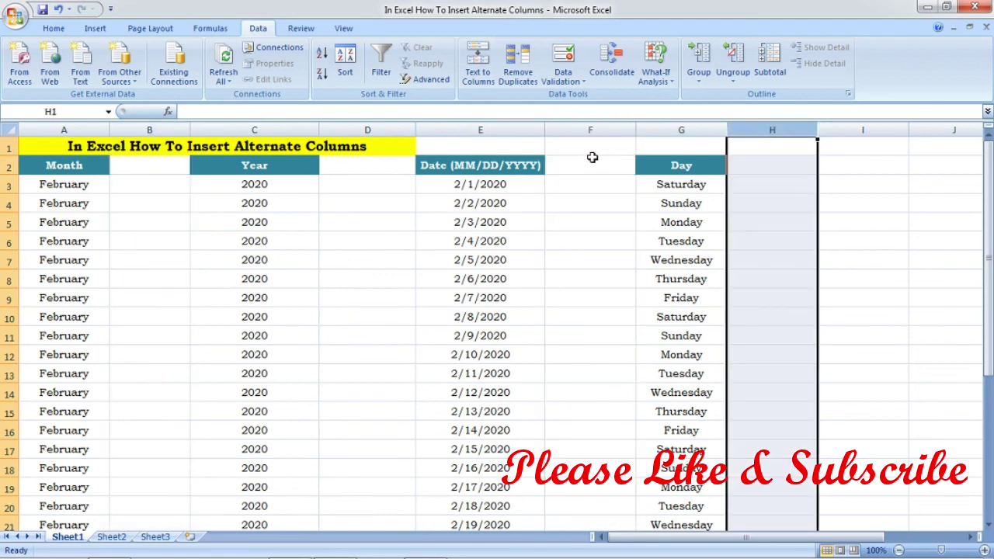
{"action": "left_click", "coordinate": [144, 196]}
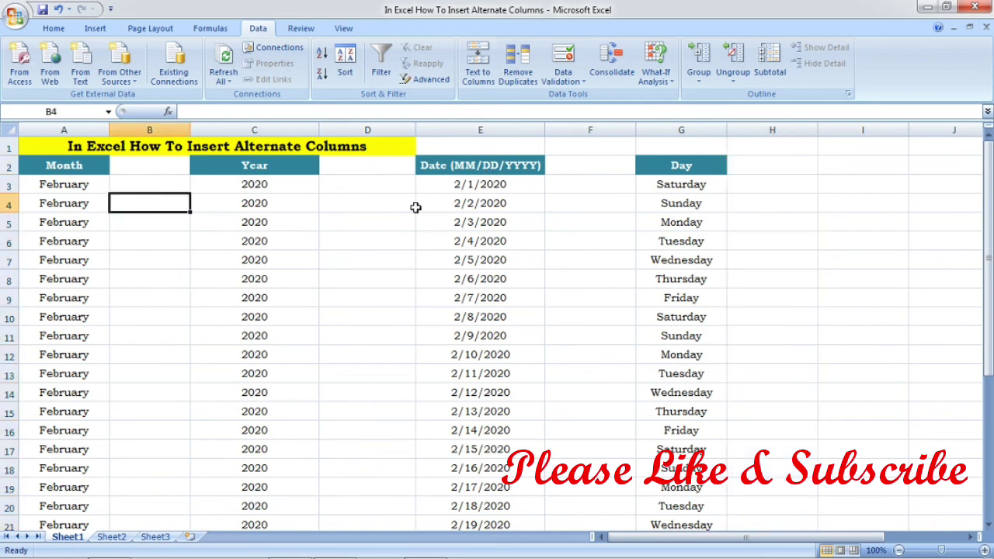
{"action": "left_click", "coordinate": [390, 266]}
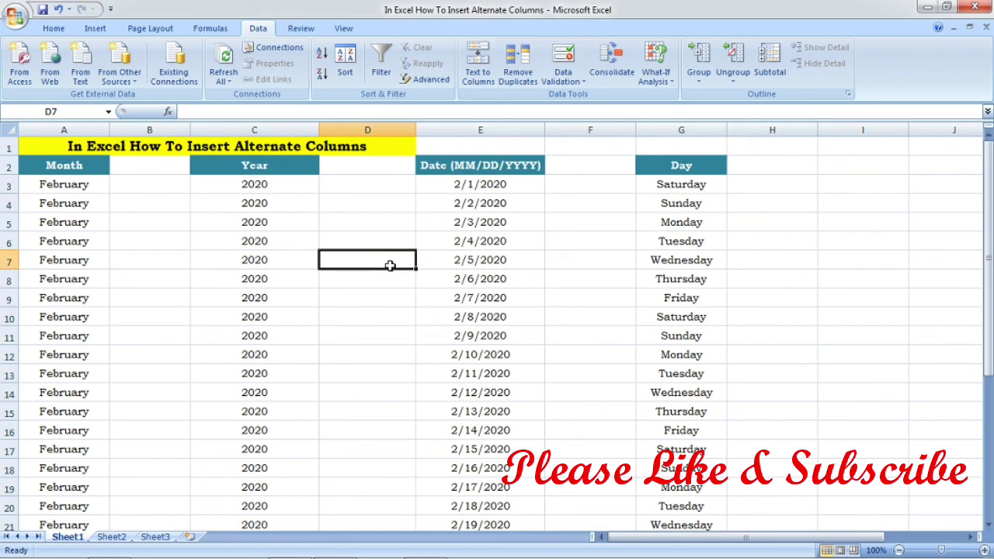